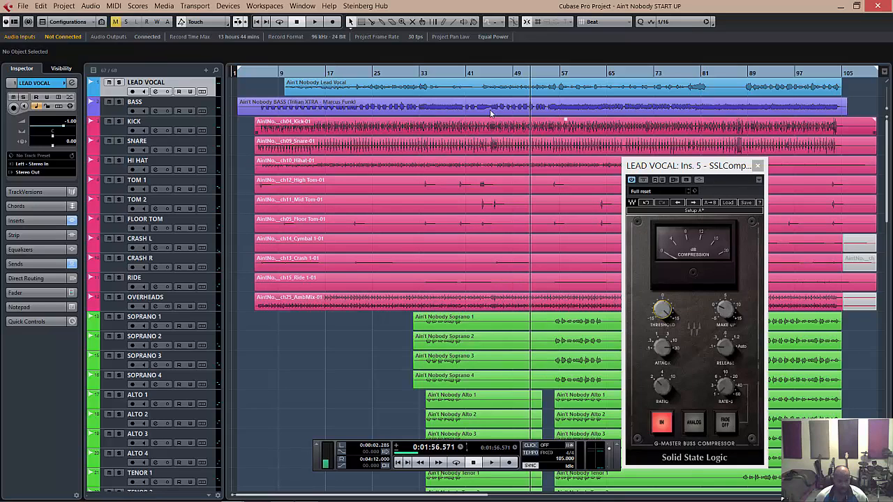
- Open the lead vocal event in the Sample Editor without the compressor window, examine its waveform peaks, and return to the project
double_click(510, 90)
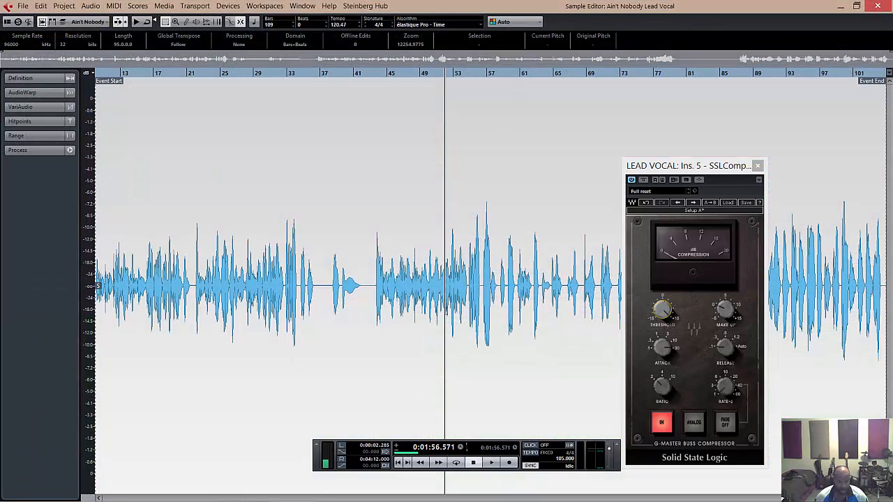
left_click(758, 165)
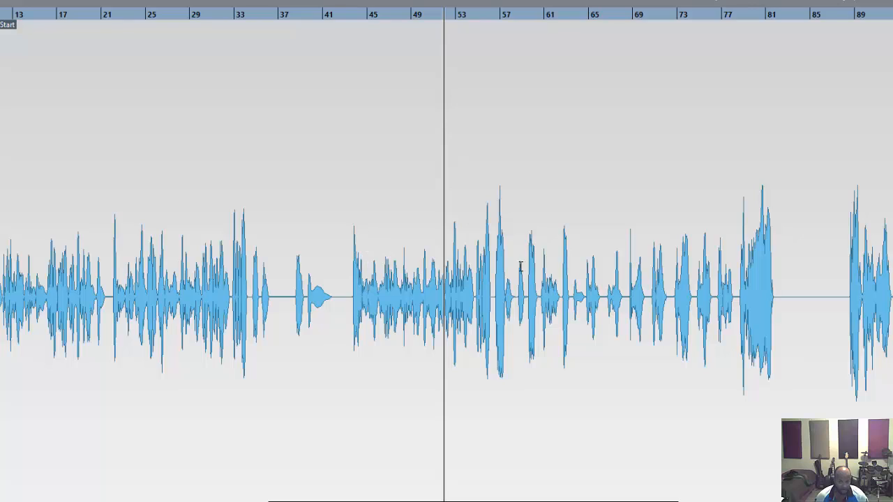
left_click(882, 4)
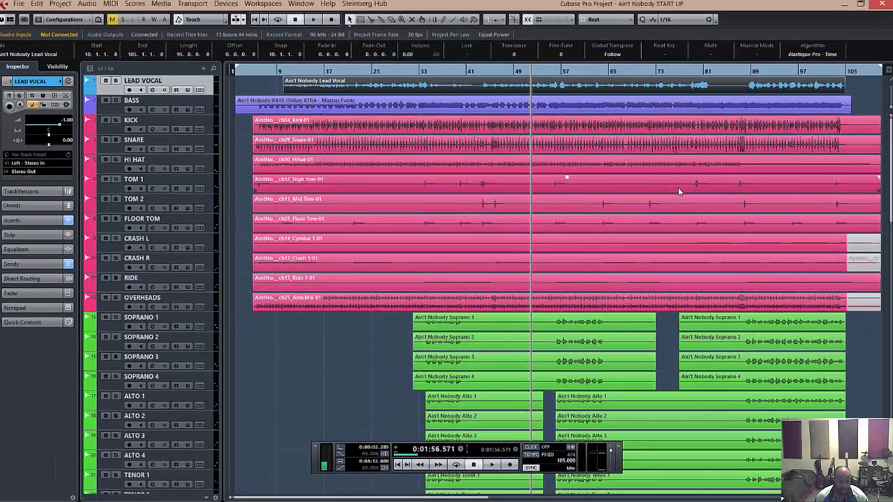
- Deselect the lead vocal event and play the mix from 0:01:56.571 to hear the uneven vocal level
left_click(374, 342)
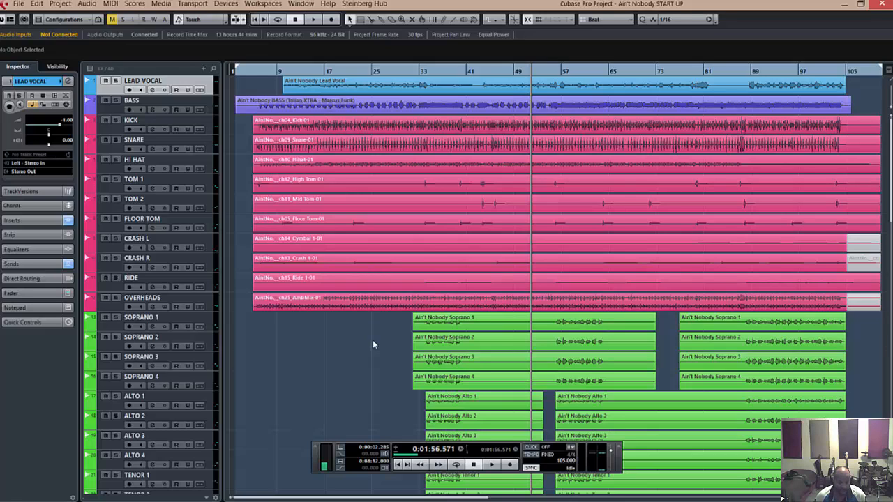
key("space")
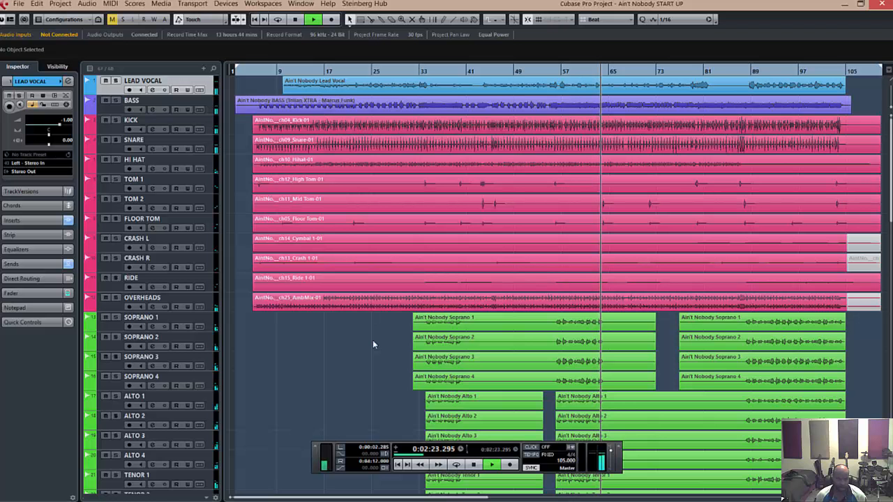
key("space")
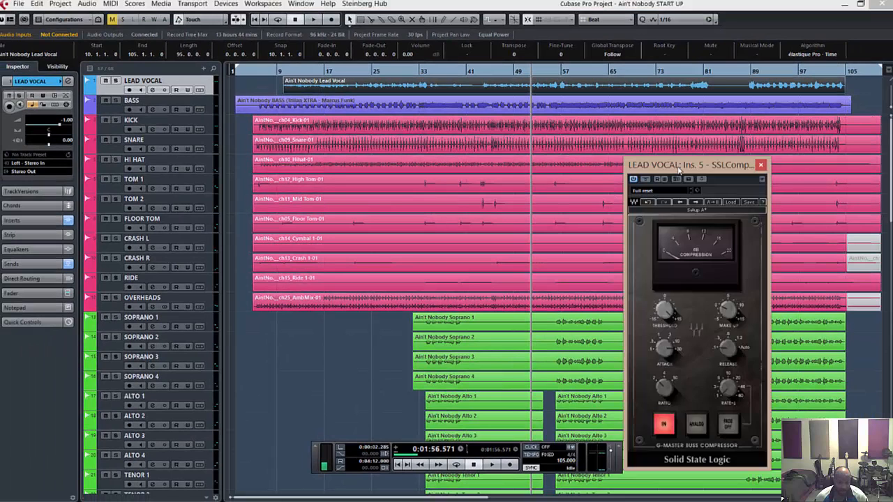
- Reposition the lead vocal's SSLComp window and review its ratio, attack, threshold and make-up controls
left_click_drag(680, 169, 661, 131)
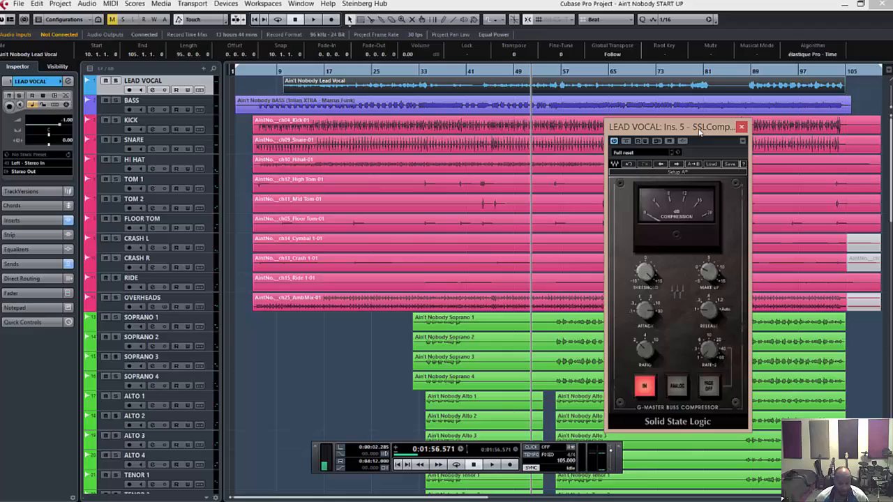
left_click_drag(700, 133, 719, 132)
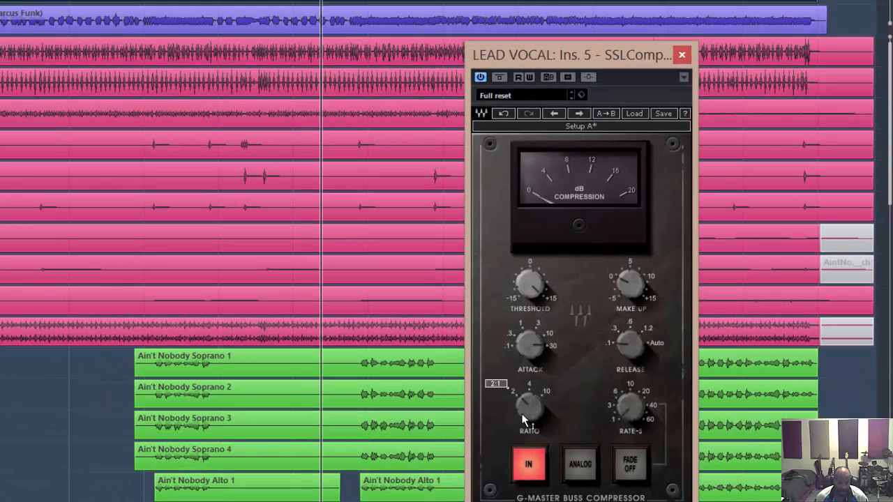
mouse_move(534, 347)
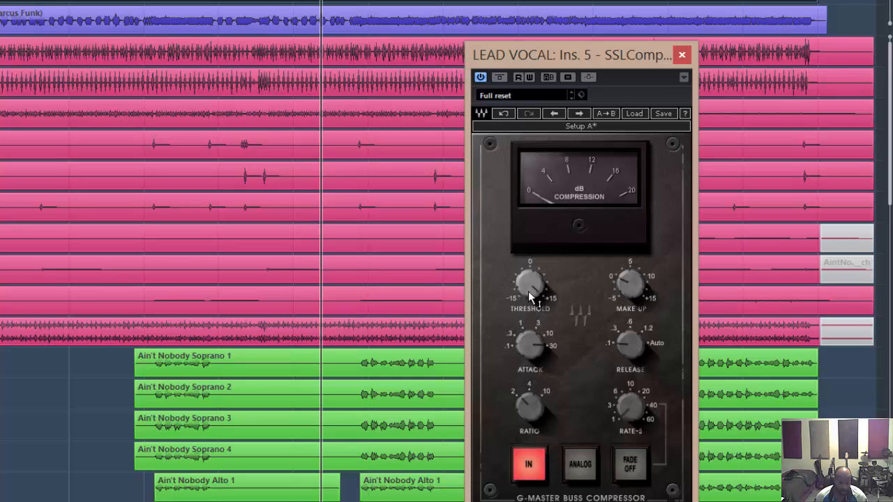
mouse_move(528, 288)
left_click(627, 282)
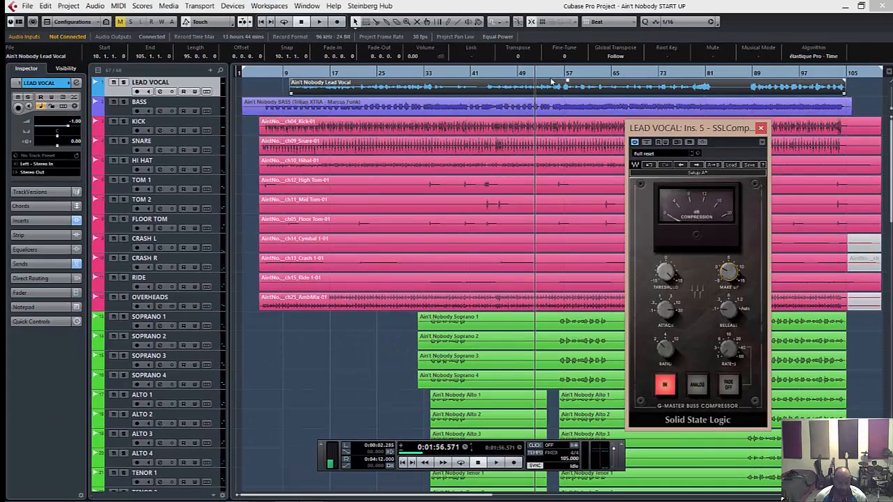
- Set the playback position to 0:02:02.857 and audition the vocal passage with the current compressor settings
left_click(551, 73)
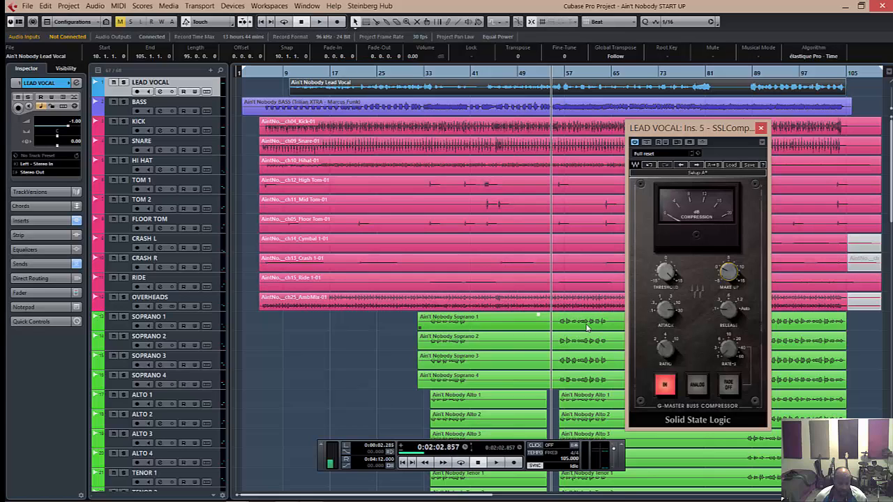
key("space")
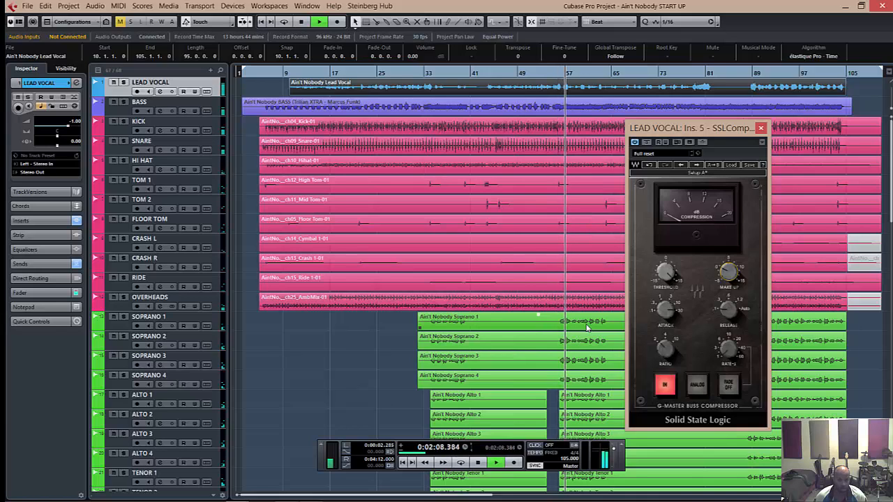
key("space")
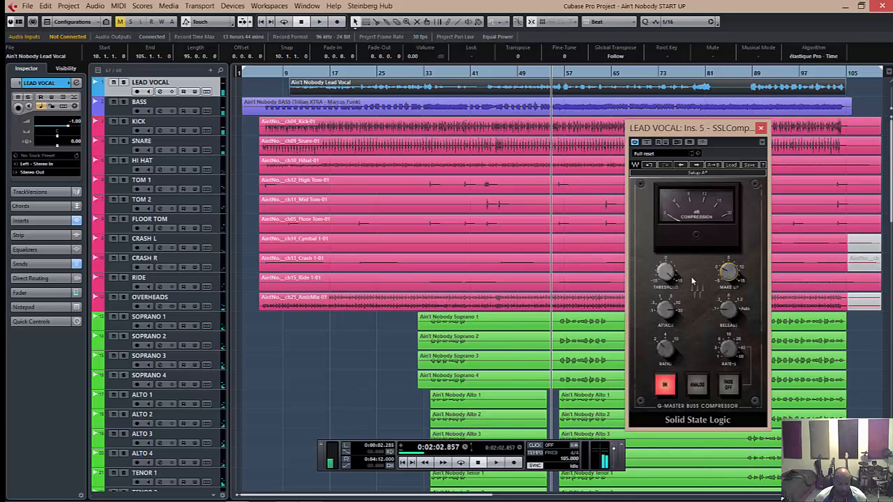
- Lower the lead vocal compressor's threshold in stages, auditioning the passage from 0:02:02.857 after each adjustment
mouse_move(665, 274)
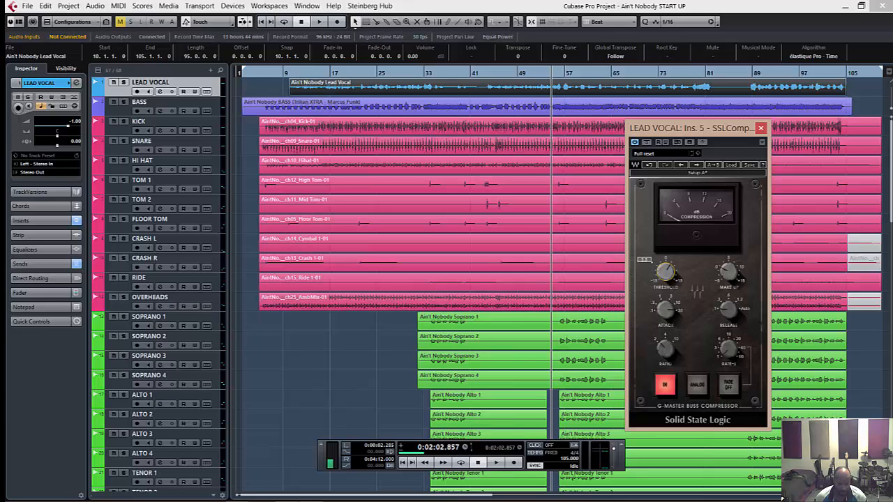
key("space")
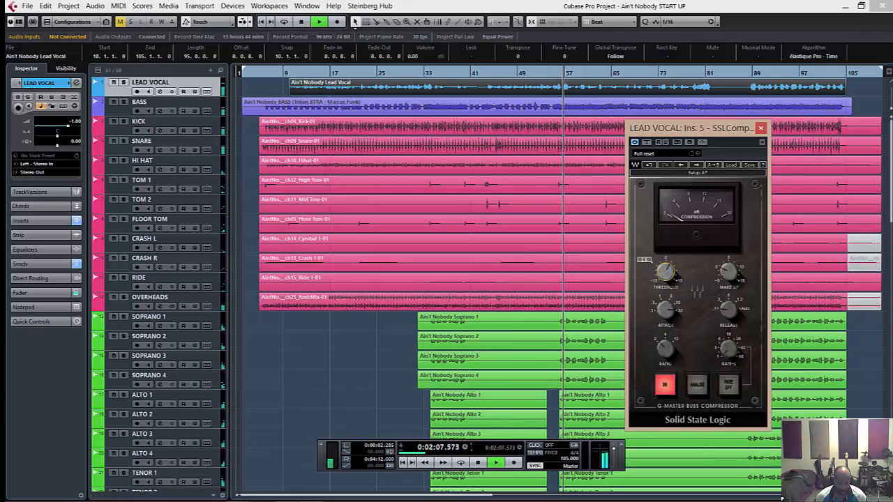
key("space")
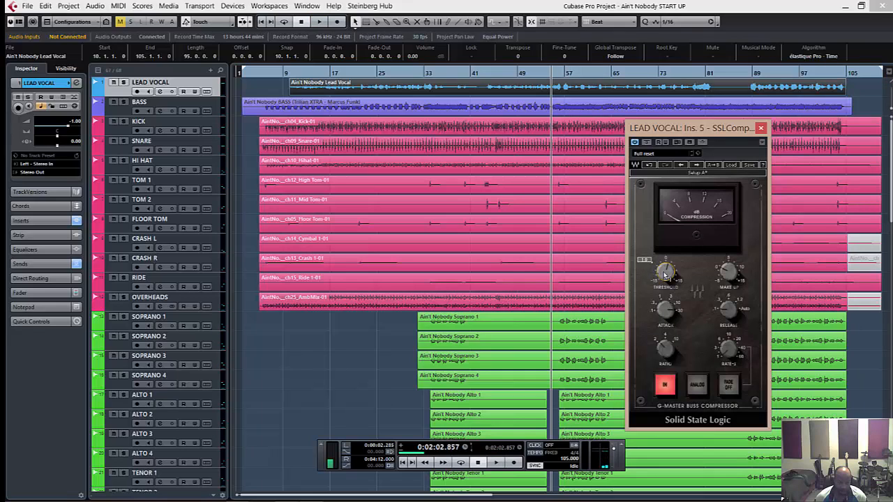
key("space")
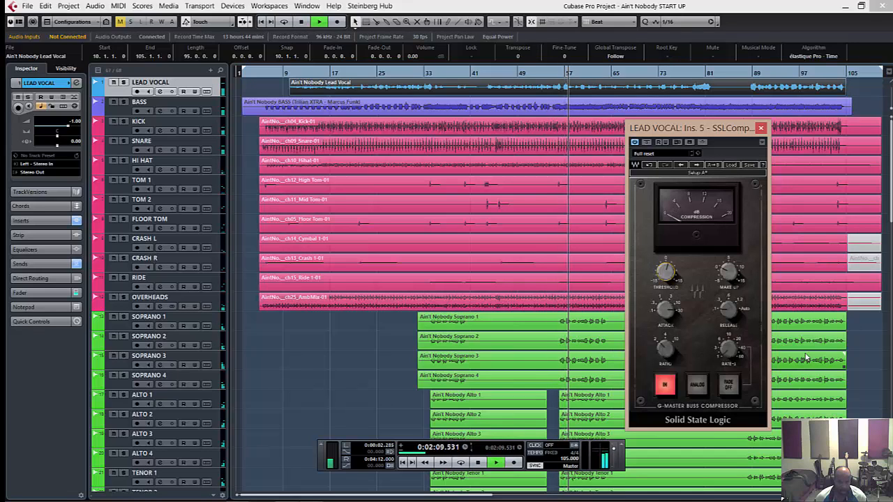
key("space")
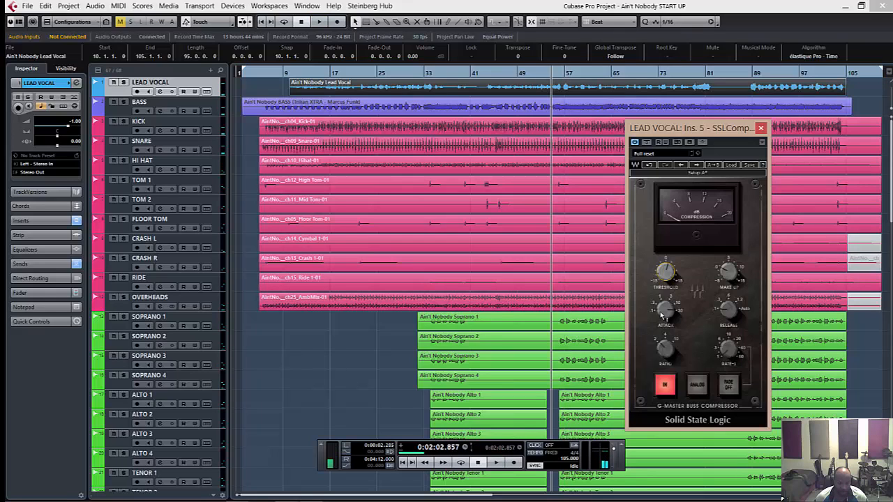
- Compare the passage from 0:02:02.857 with the lead vocal compressor bypassed and active
mouse_move(663, 316)
key("space")
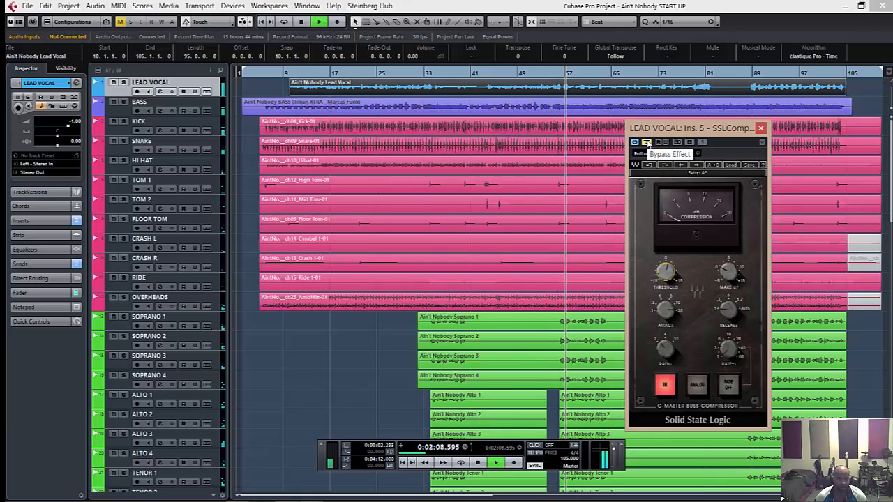
key("space")
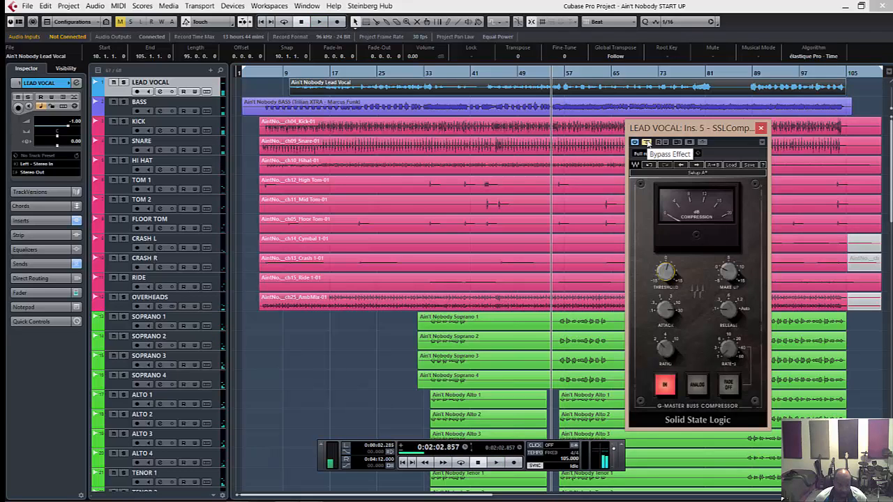
left_click(646, 143)
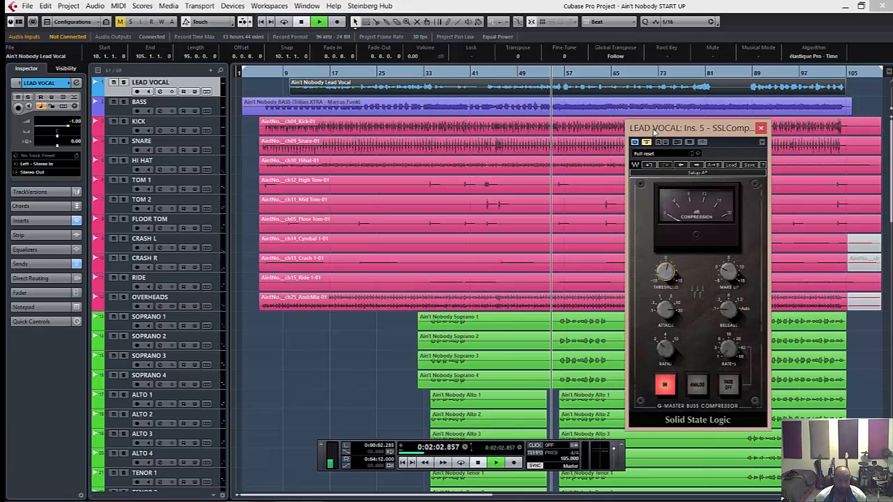
key("space")
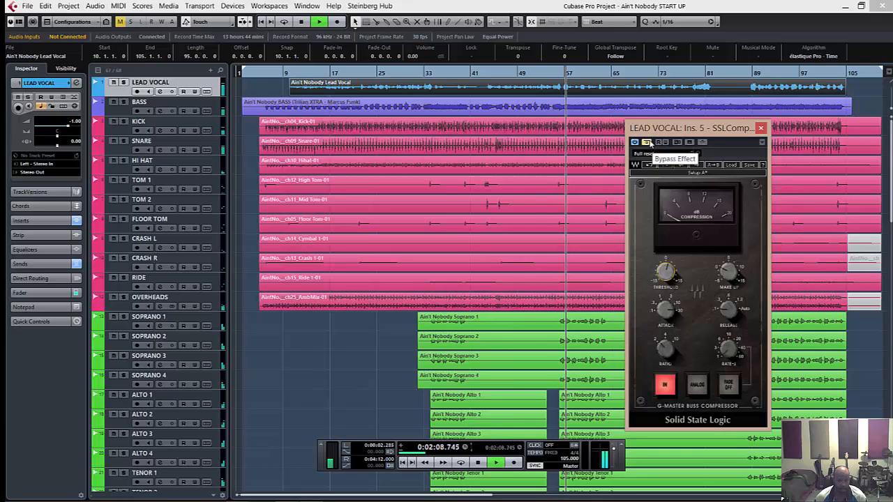
key("space")
key("space")
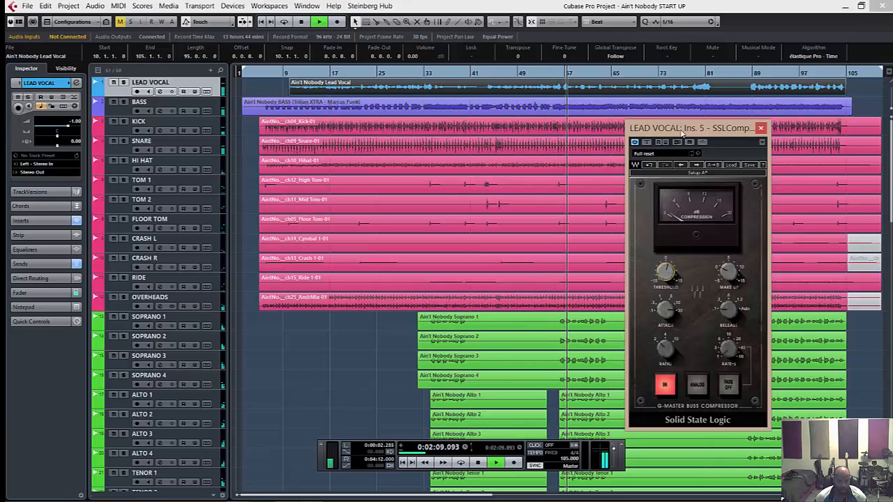
key("space")
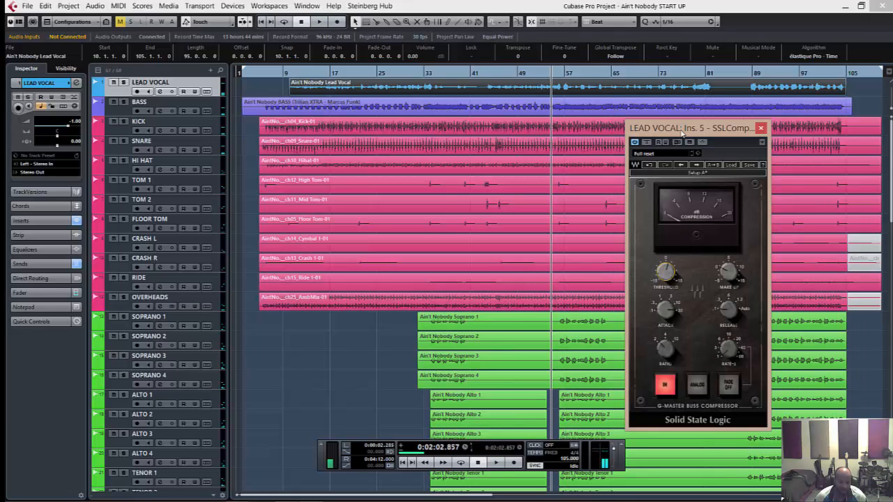
- Move the compressor window slightly away from the lead vocal track and repeat the bypassed-versus-active comparison of the same passage
left_click(568, 91)
left_click_drag(661, 131, 660, 118)
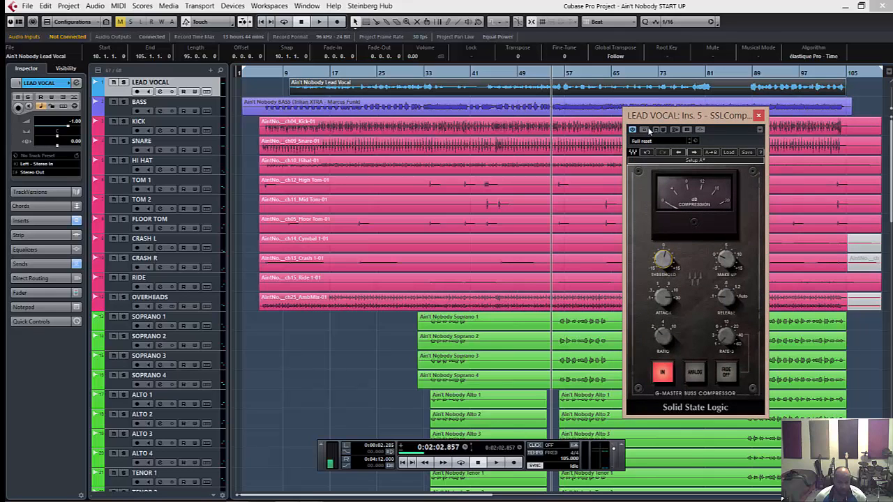
key("space")
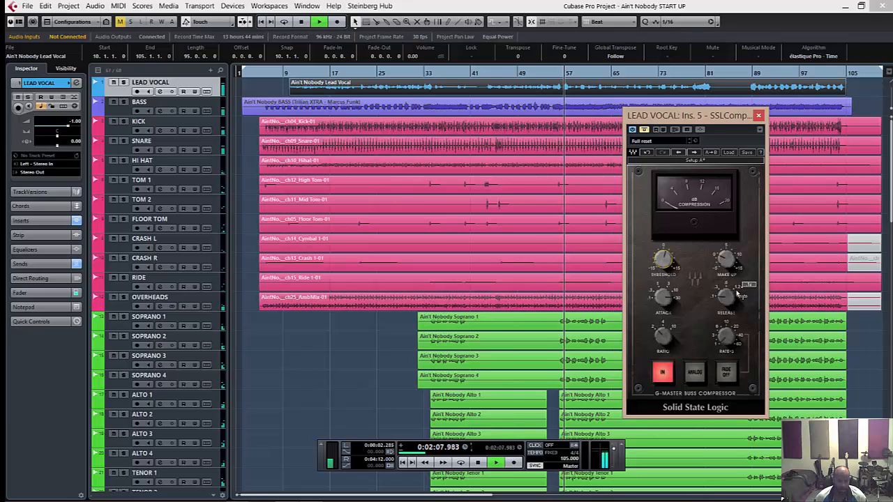
key("space")
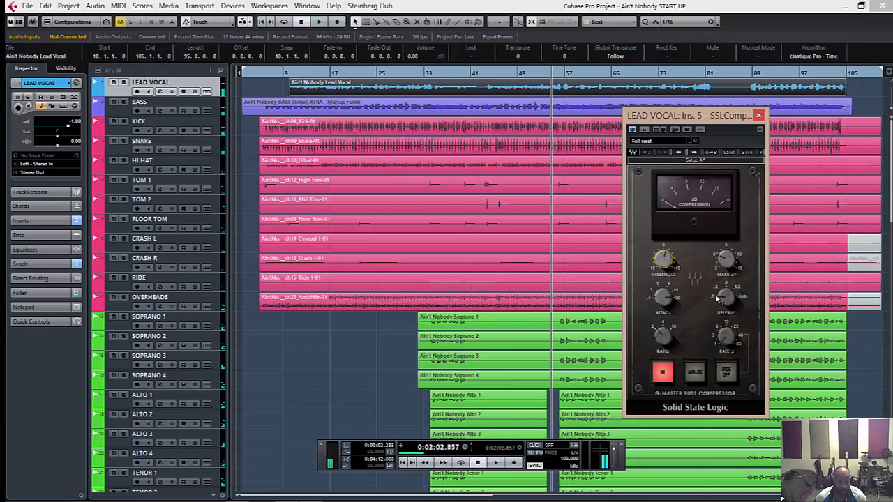
key("space")
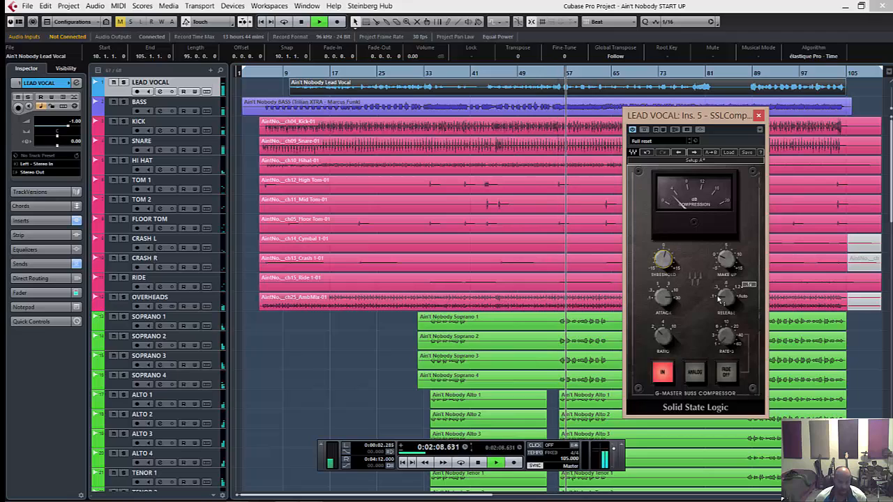
key("space")
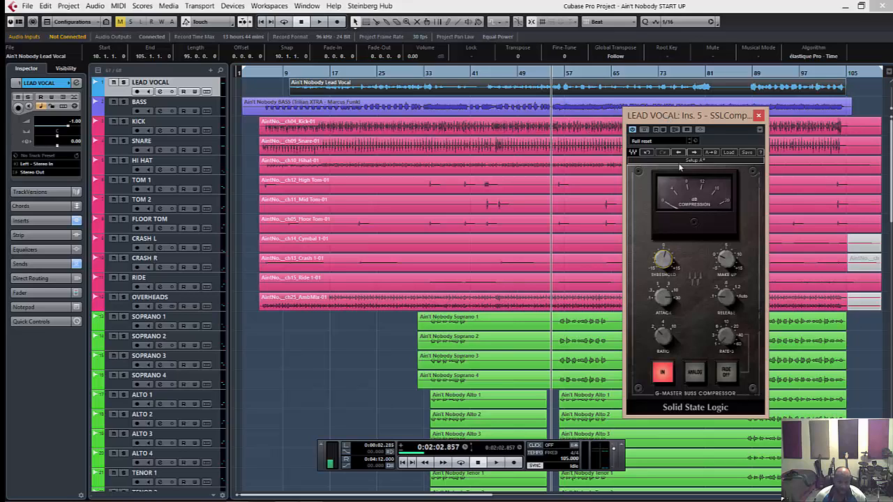
- Set the playback position to 0:01:36.571 and audition the section with the compressor active, watching the compression meter
left_click(553, 92)
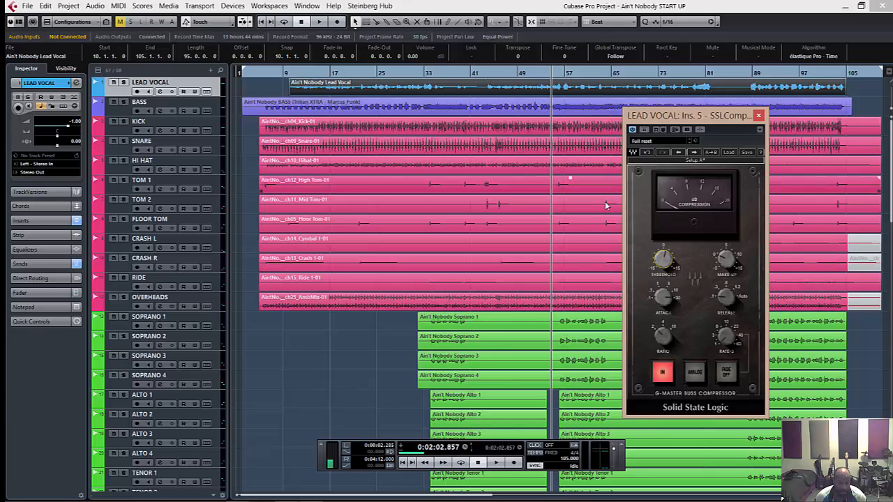
left_click(484, 71)
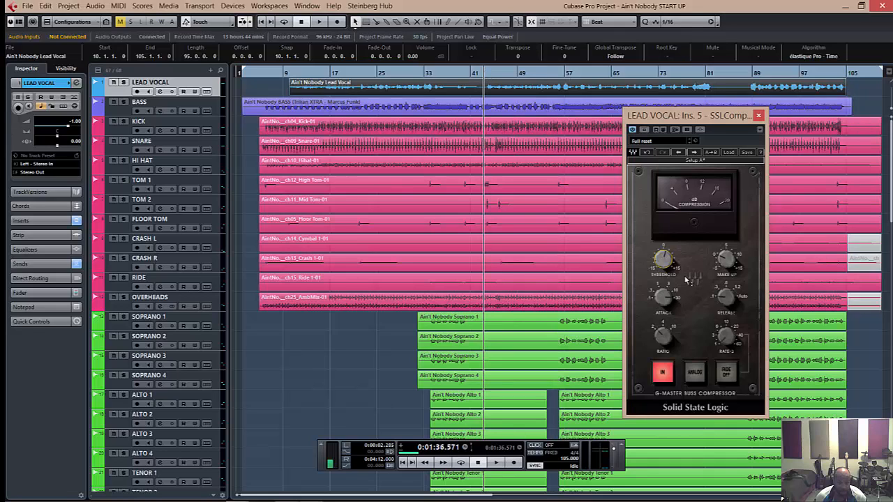
key("space")
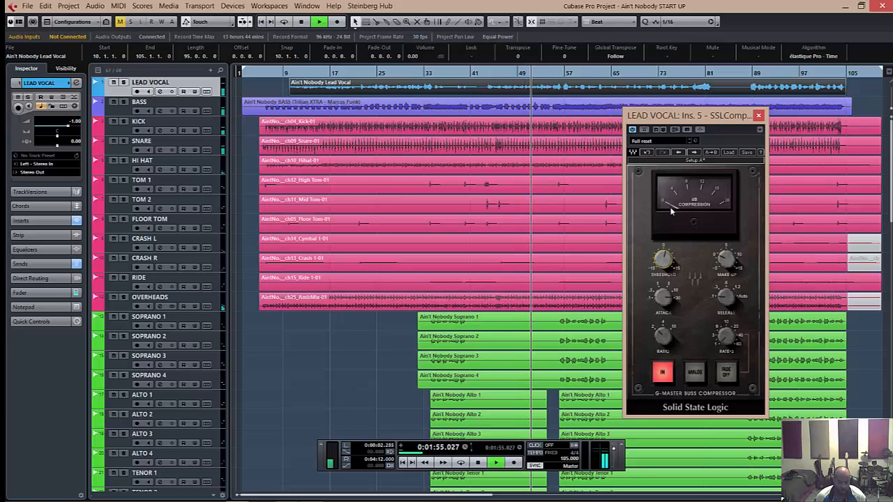
key("space")
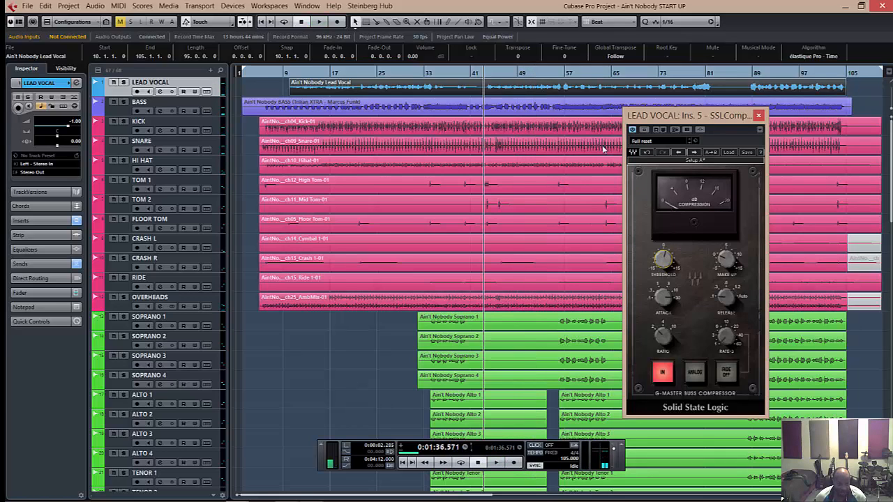
- Set the playback position to 0:01:37.142 and compare the passage with the lead vocal compressor bypassed and active
left_click(543, 103)
left_click(486, 74)
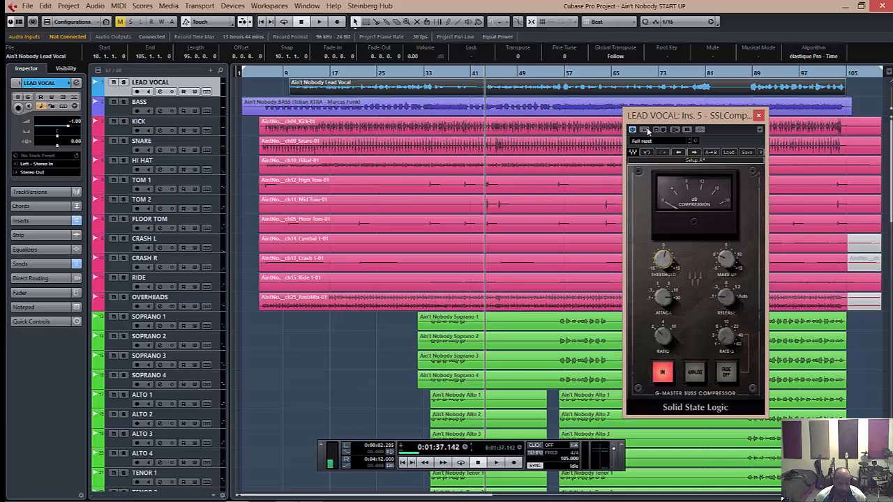
left_click(644, 130)
key("space")
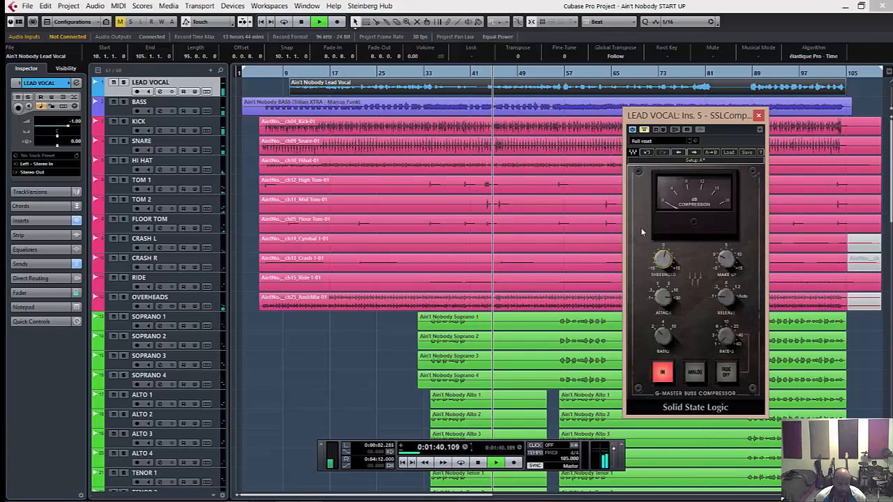
key("space")
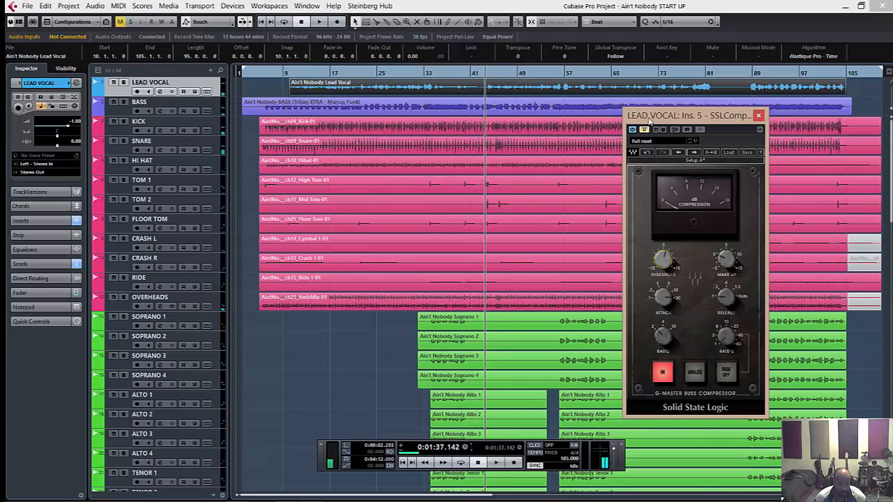
key("space")
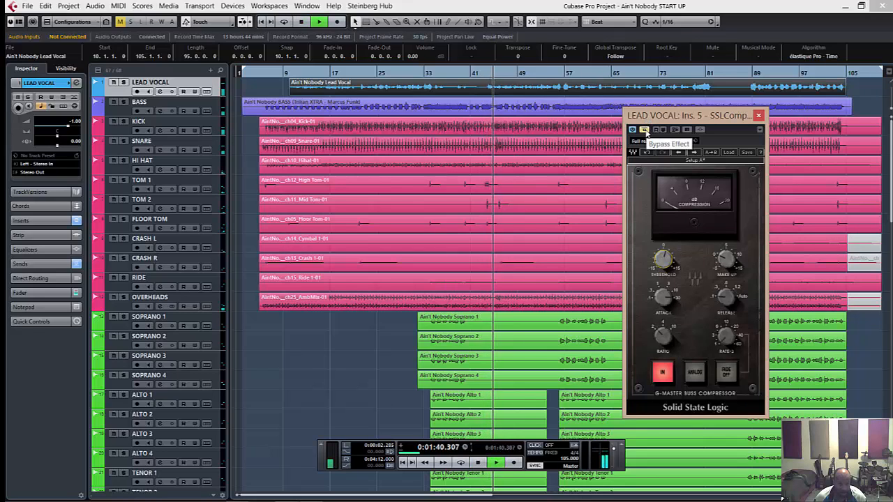
key("space")
key("space")
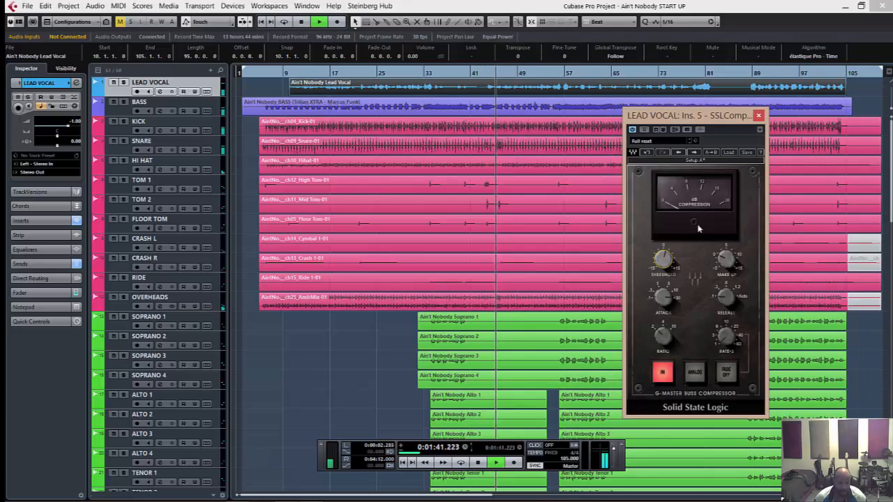
key("space")
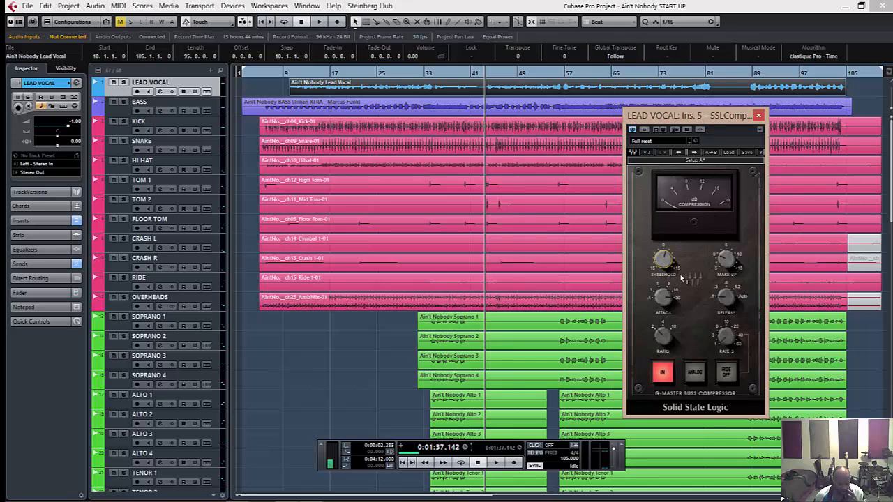
mouse_move(681, 278)
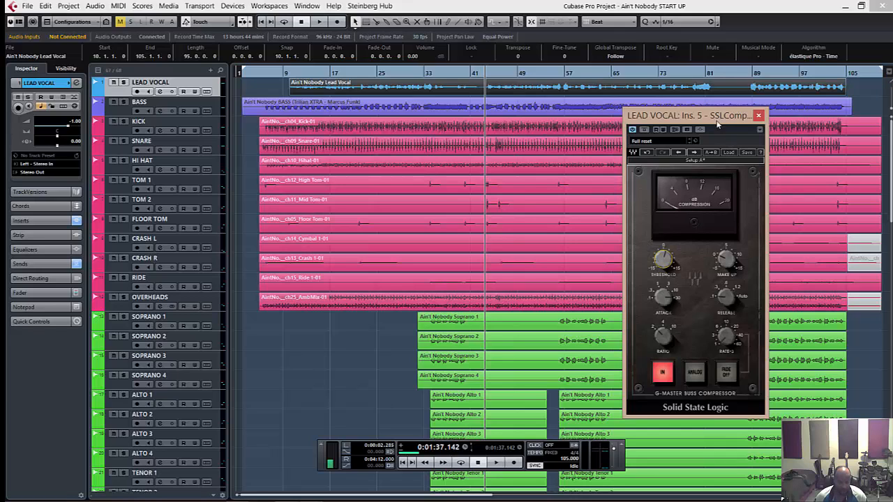
- Shift the compressor window slightly and deselect the lead vocal clip in the arrangement
left_click_drag(711, 128, 701, 139)
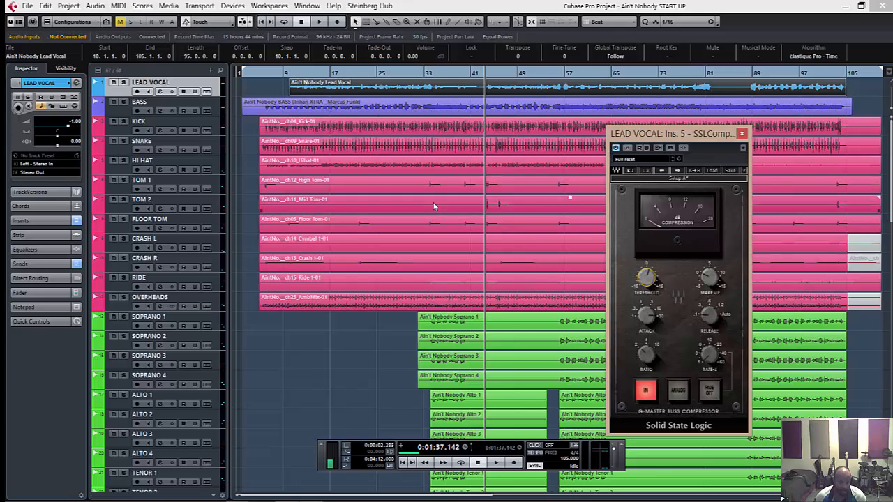
left_click(386, 331)
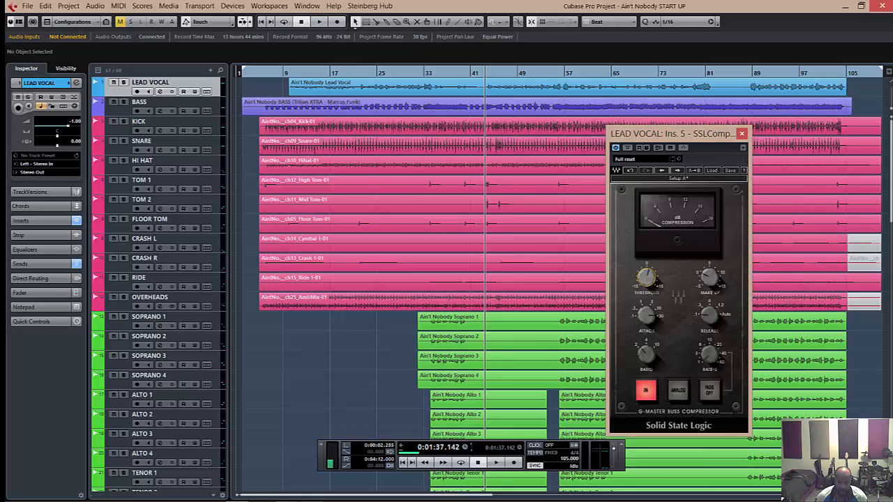
- Open the mixer, close the lead vocal compressor and inspect the filter settings of the track's SSLChannel insert
key("F3")
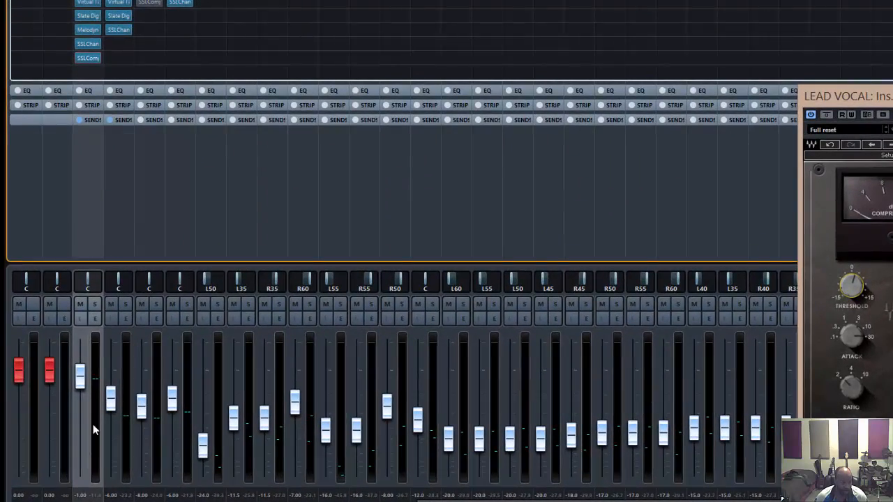
left_click(87, 60)
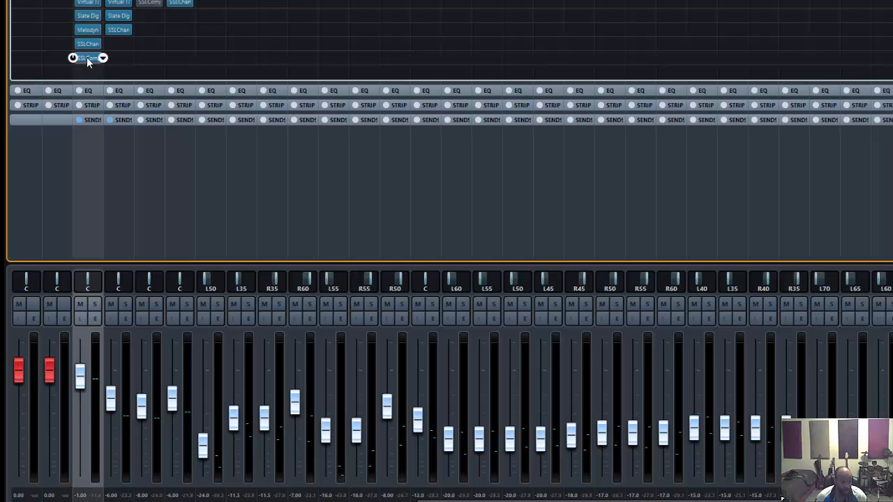
left_click(88, 43)
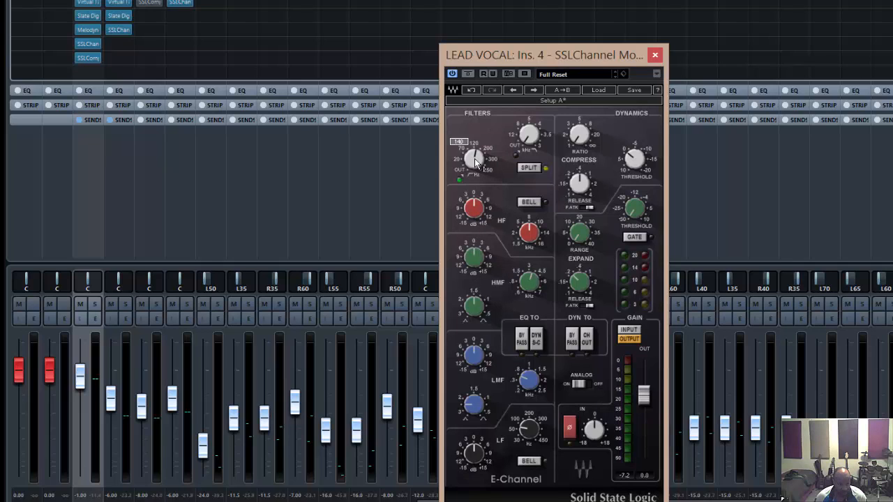
left_click(655, 55)
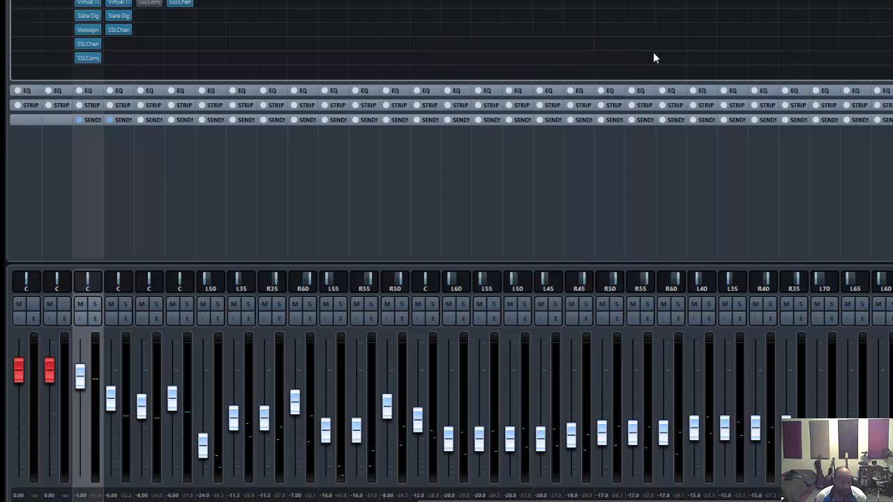
- Inspect the lead vocal's Slate Digital and Virtual Tape Machines inserts, then close their windows and the mixer
left_click(89, 17)
left_click_drag(829, 50, 425, 61)
left_click(460, 63)
left_click(89, 2)
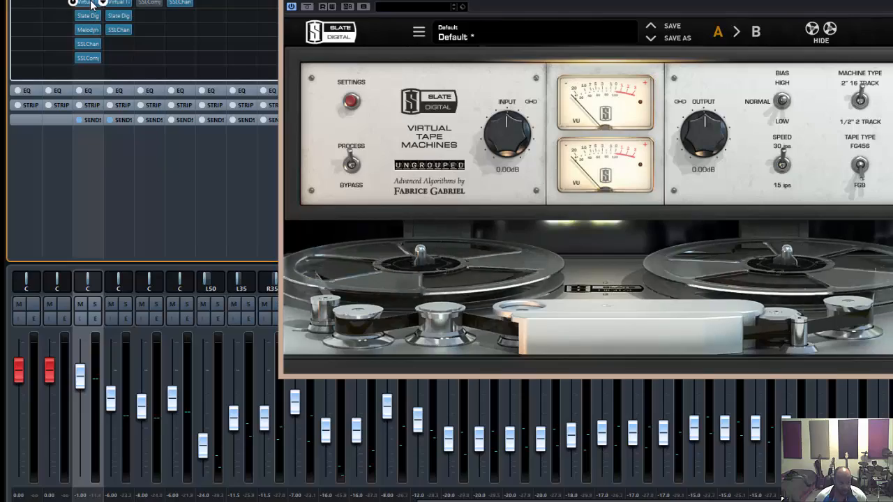
left_click(89, 2)
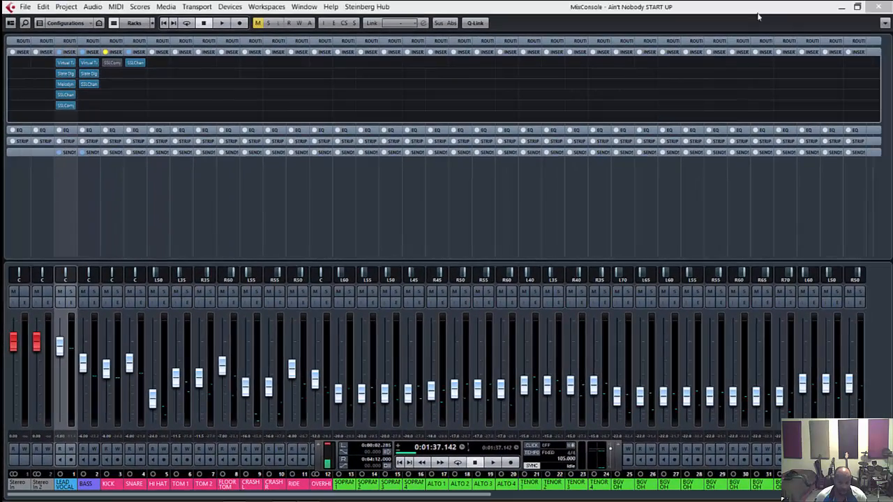
left_click(878, 6)
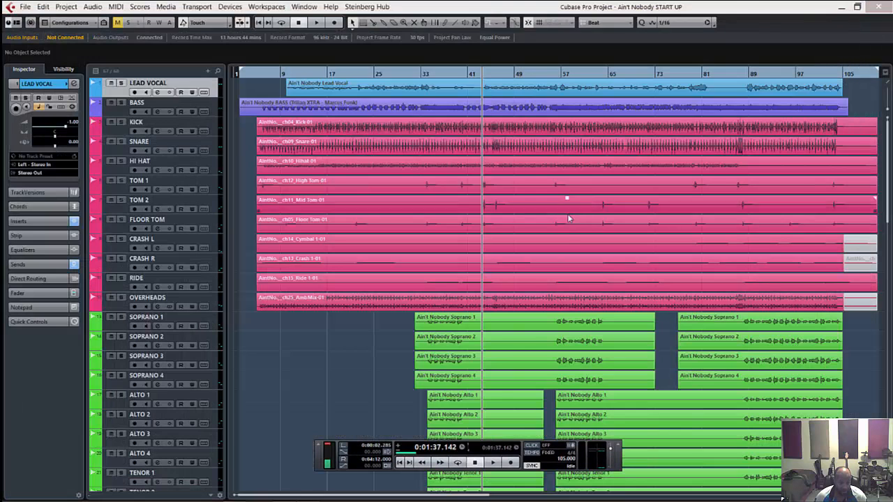
- Set the playback position to 0:02:06.285 and reopen the lead vocal's SSL compressor from the mixer over the project arrangement
left_click(556, 74)
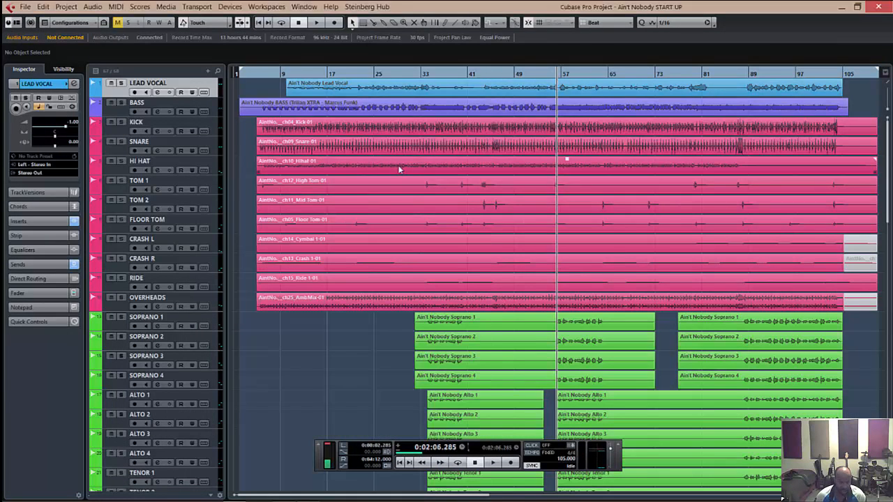
key("F3")
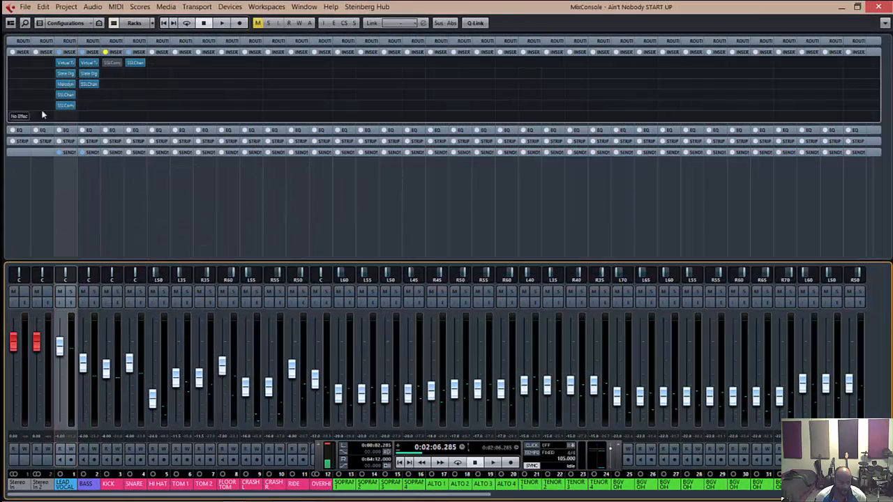
left_click(65, 105)
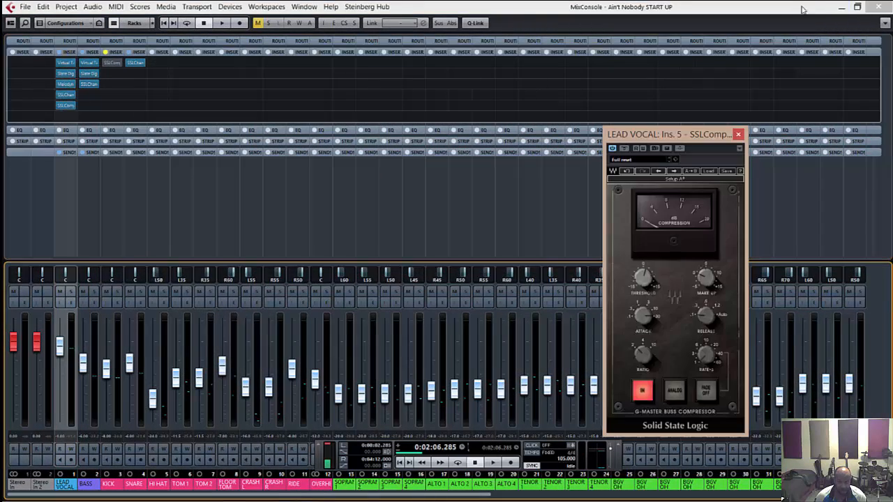
left_click(842, 7)
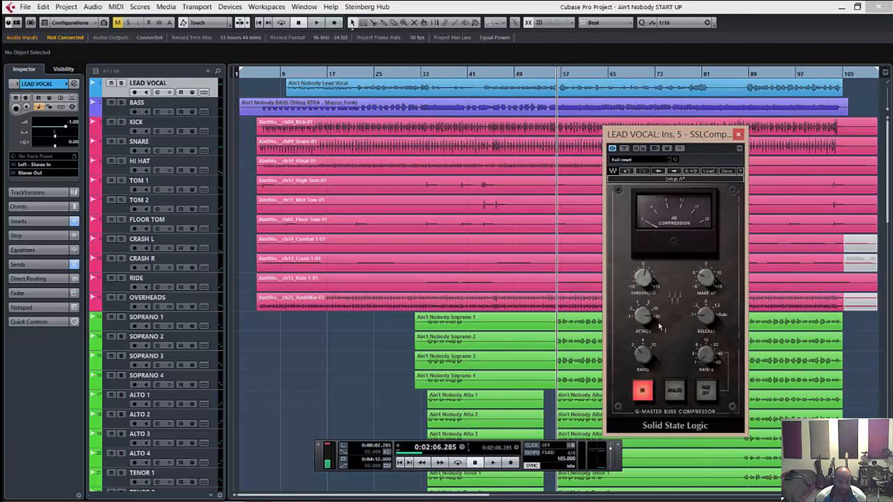
- Audition the passage from 0:02:06.285 with the compressor active, watching the compression meter
key("space")
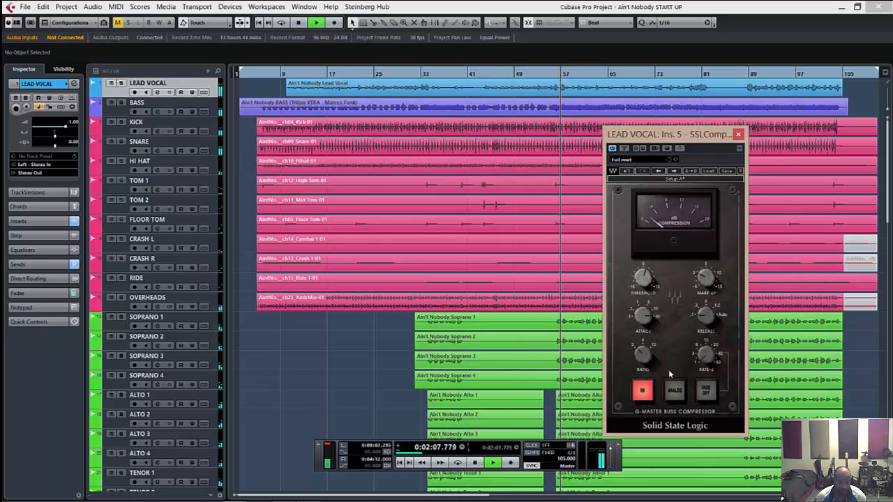
key("space")
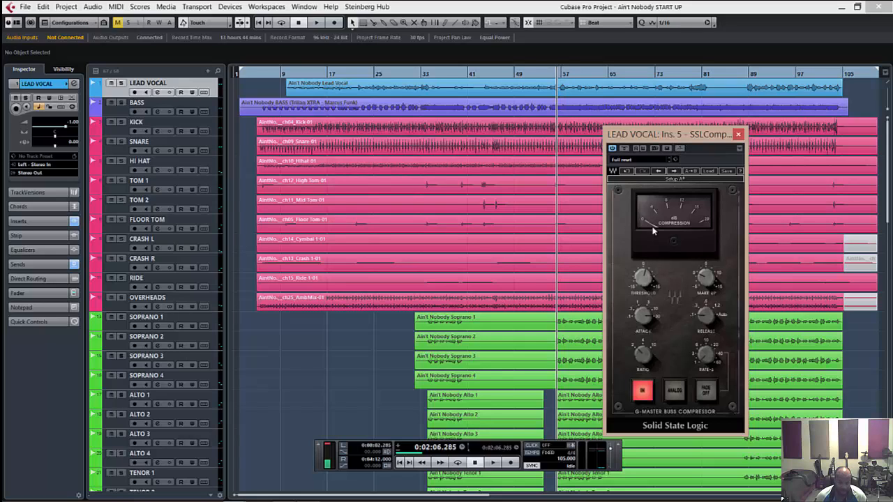
mouse_move(644, 273)
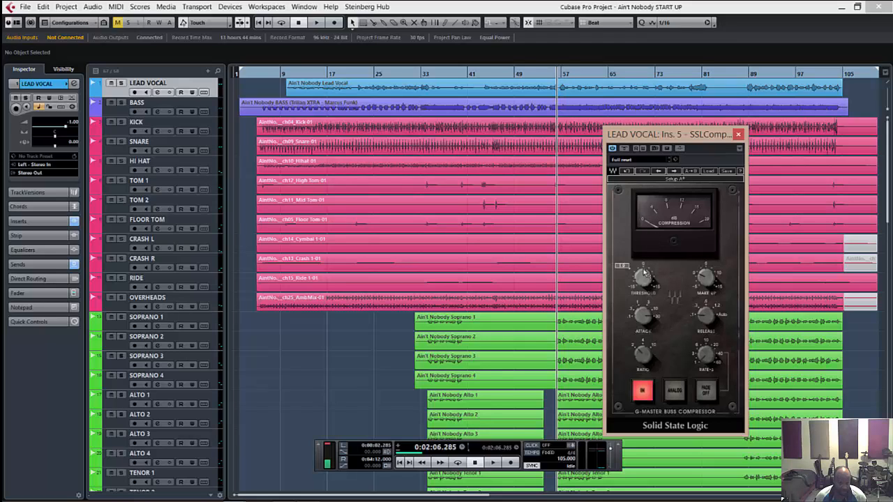